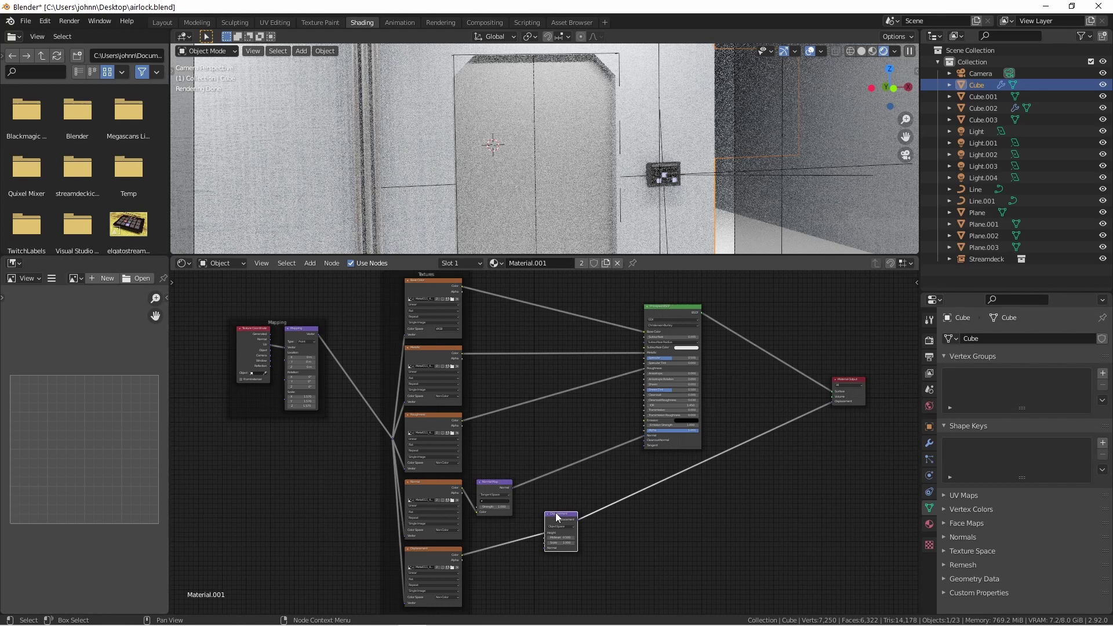
# Step: Add a second Principled BSDF, wire it to the Material Output Surface and cut the Displacement link
pyautogui.moveTo(782, 365); pyautogui.dragTo(749, 428, button='middle')
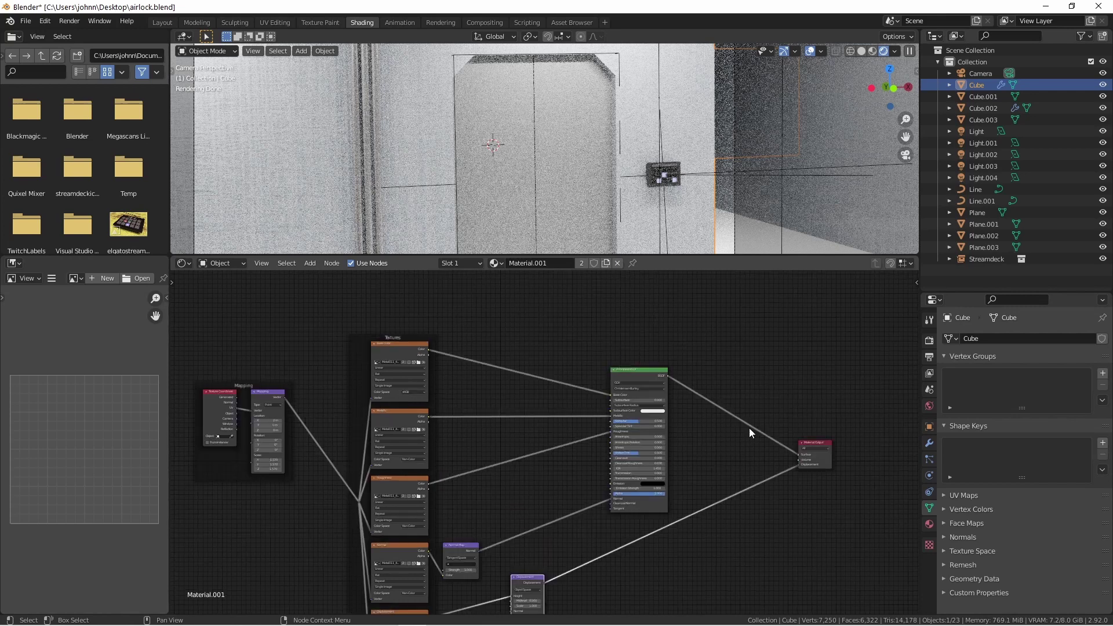
pyautogui.scroll(3, 644, 367)
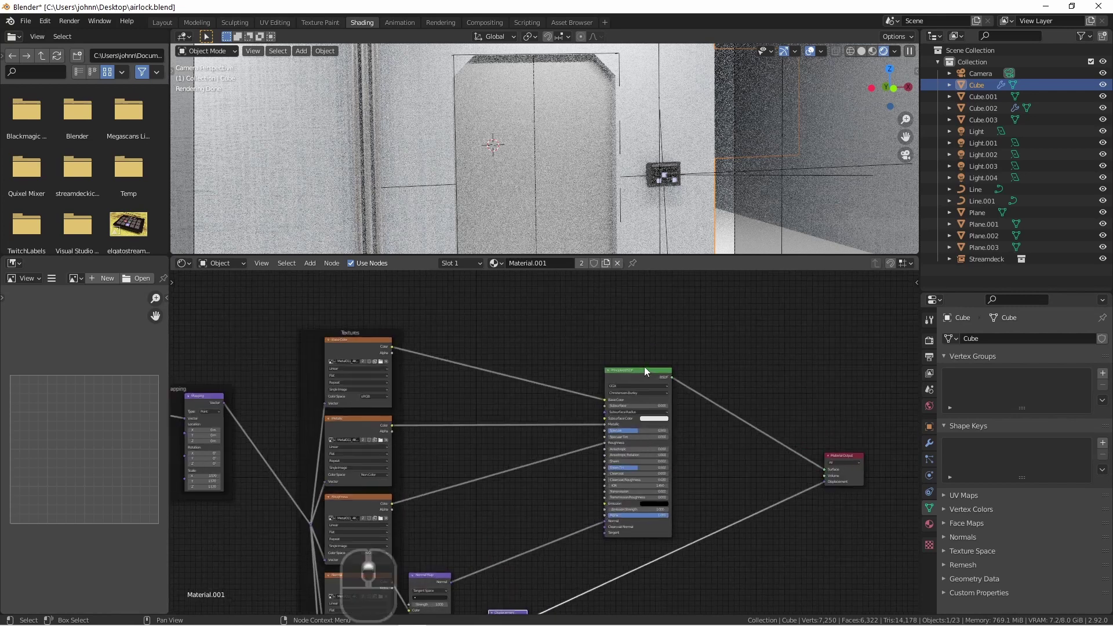
pyautogui.moveTo(665, 389); pyautogui.dragTo(567, 405, button='middle')
pyautogui.scroll(2, 589, 427)
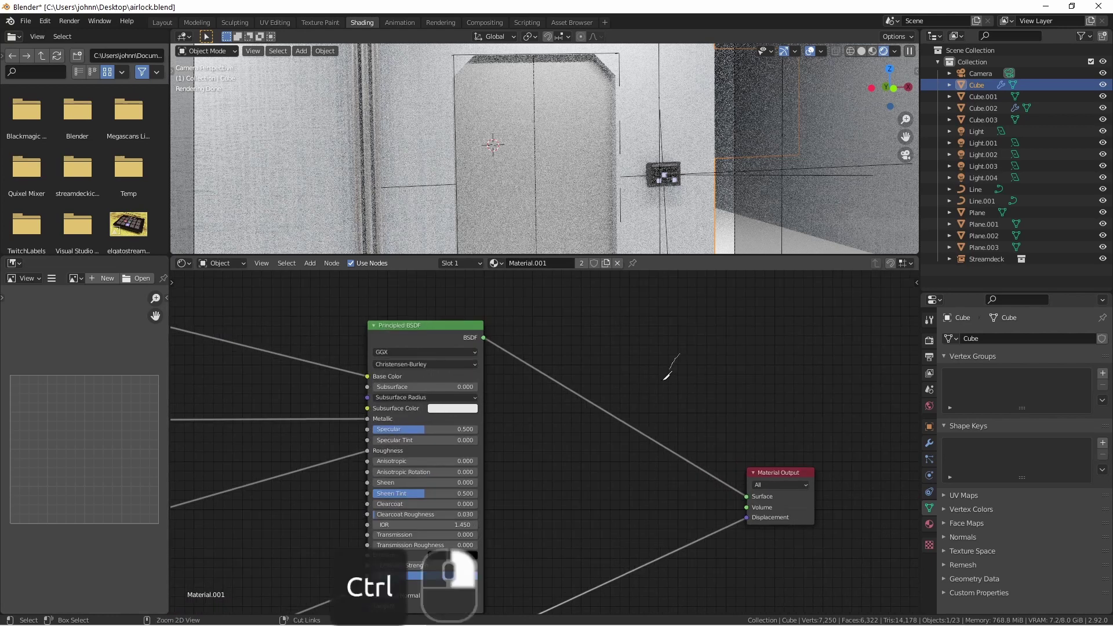
pyautogui.keyDown('shift'); pyautogui.scroll(3, 597, 463); pyautogui.keyUp('shift')
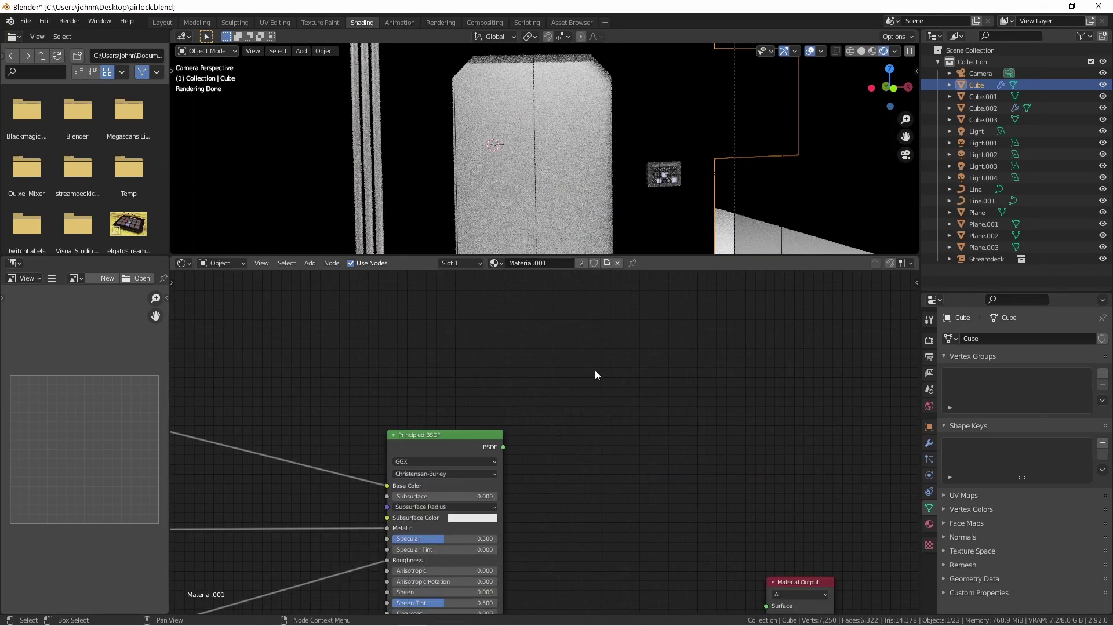
pyautogui.hotkey('shift', 'a')
pyautogui.moveTo(537, 377)
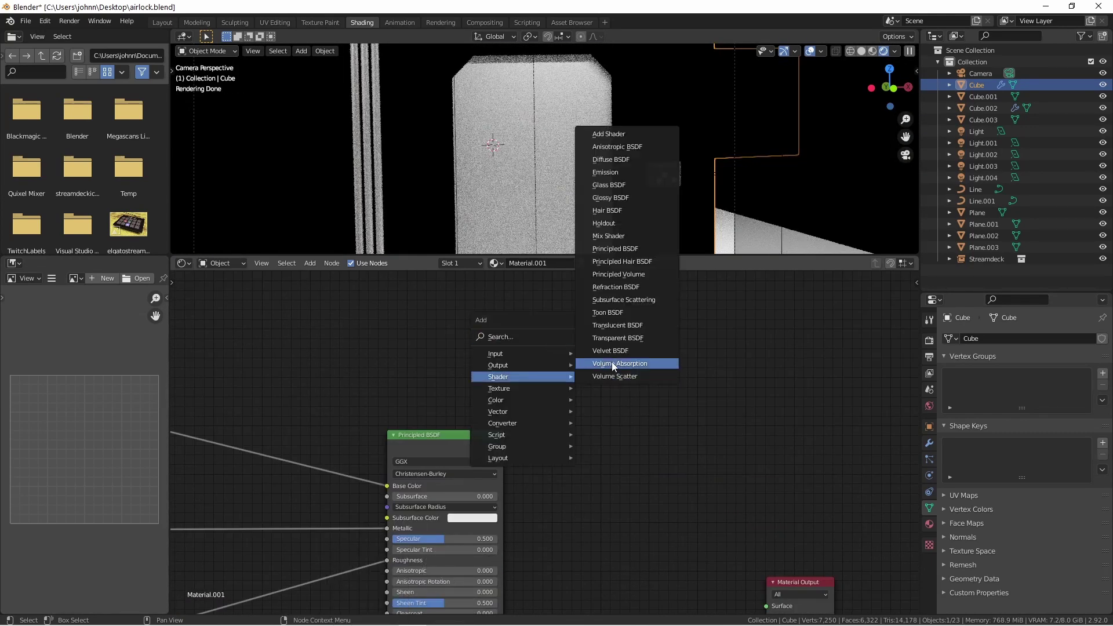
pyautogui.click(615, 249)
pyautogui.moveTo(694, 323); pyautogui.dragTo(817, 551)
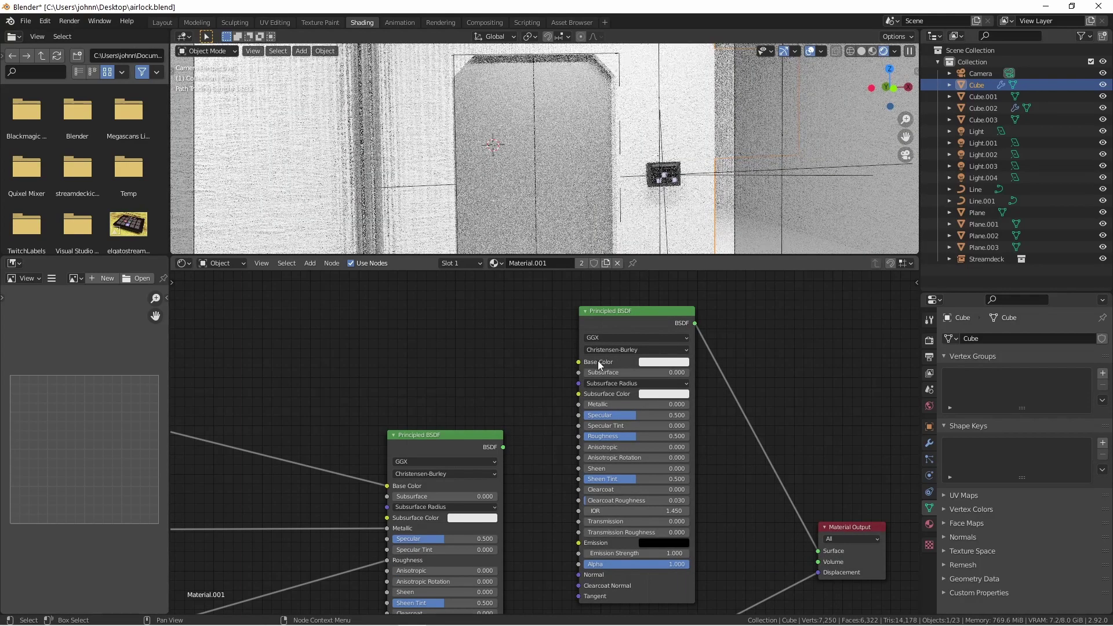
pyautogui.moveTo(817, 572); pyautogui.dragTo(819, 587)
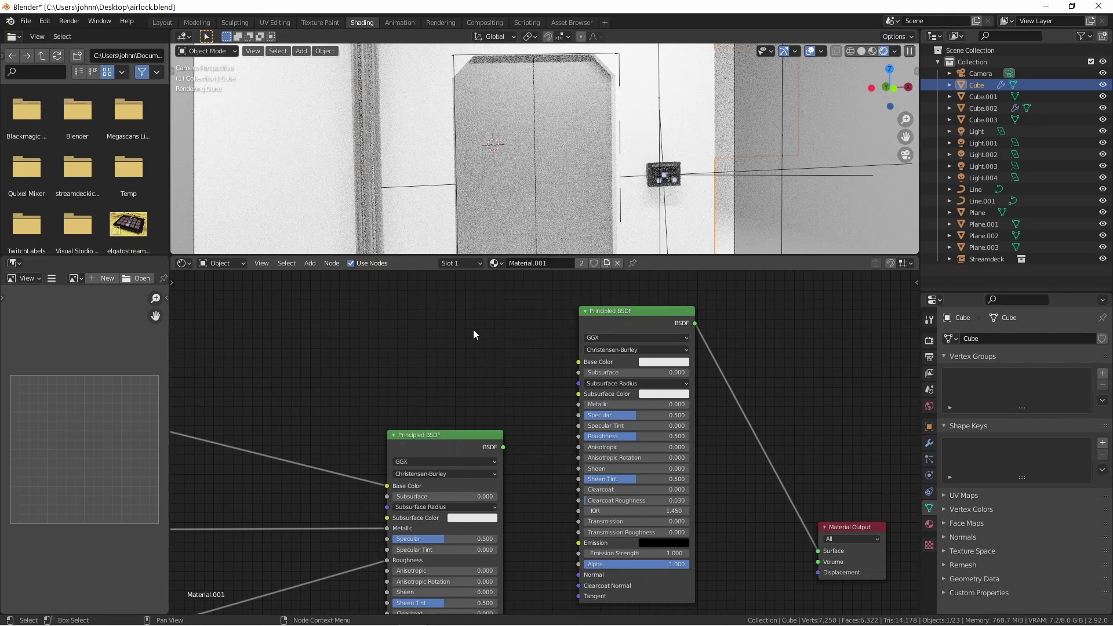
# Step: Add an Image Texture node holding the AIRLOCK image and link its Color to Base Color
pyautogui.hotkey('shift', 'a')
pyautogui.click(546, 423)
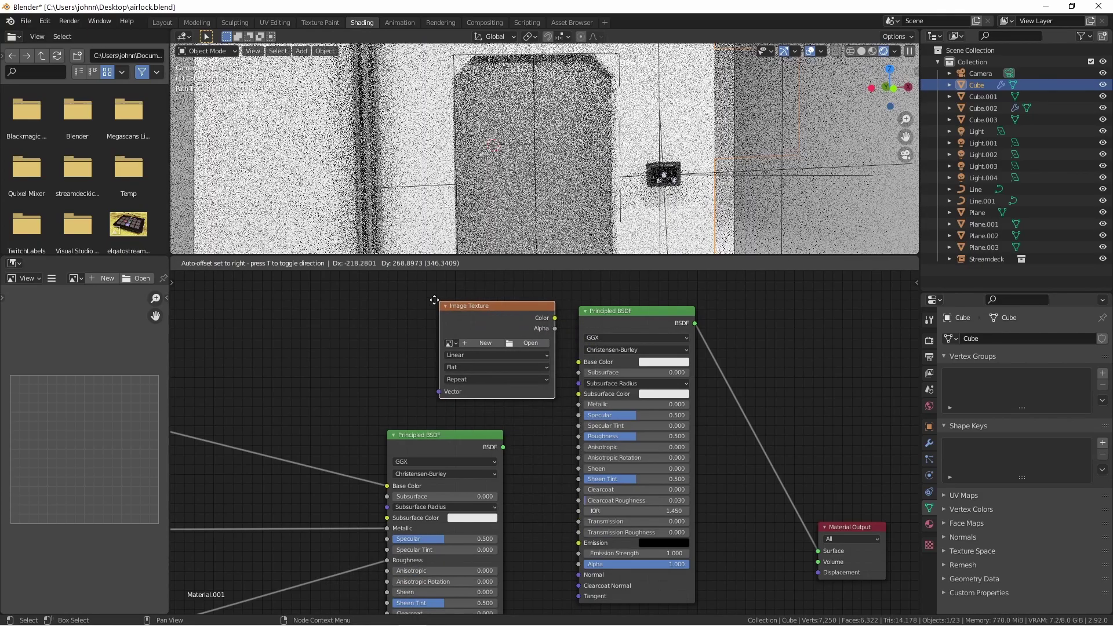
pyautogui.click(427, 311)
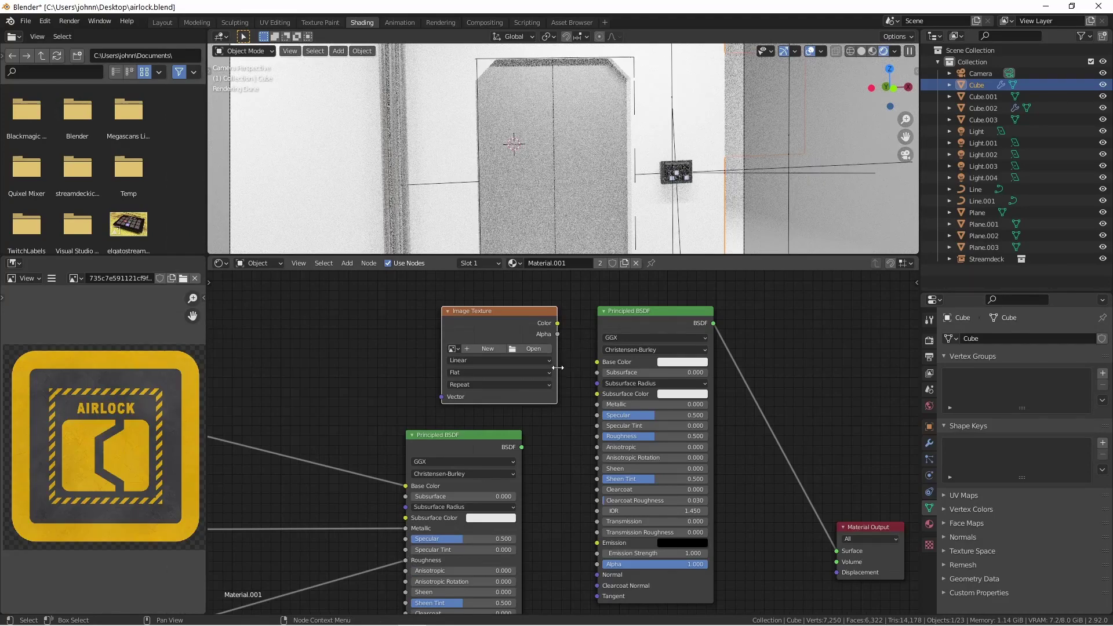
pyautogui.moveTo(557, 323); pyautogui.dragTo(598, 362)
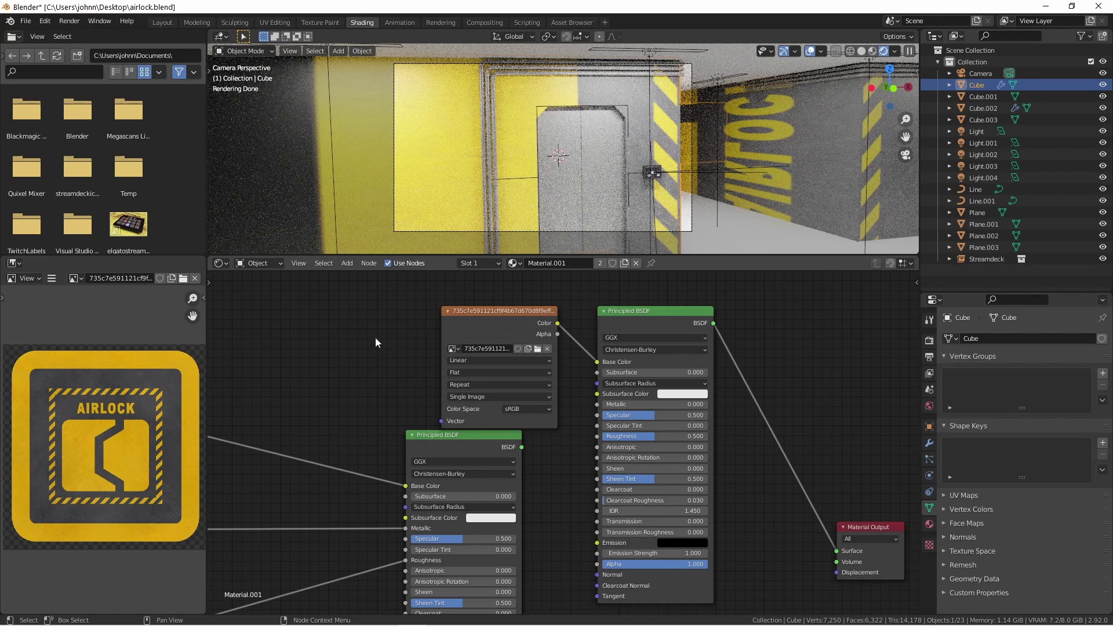
# Step: Add a Texture Coordinate node left of the image and link its Object output to Vector
pyautogui.hotkey('shift', 'a')
pyautogui.moveTo(342, 303)
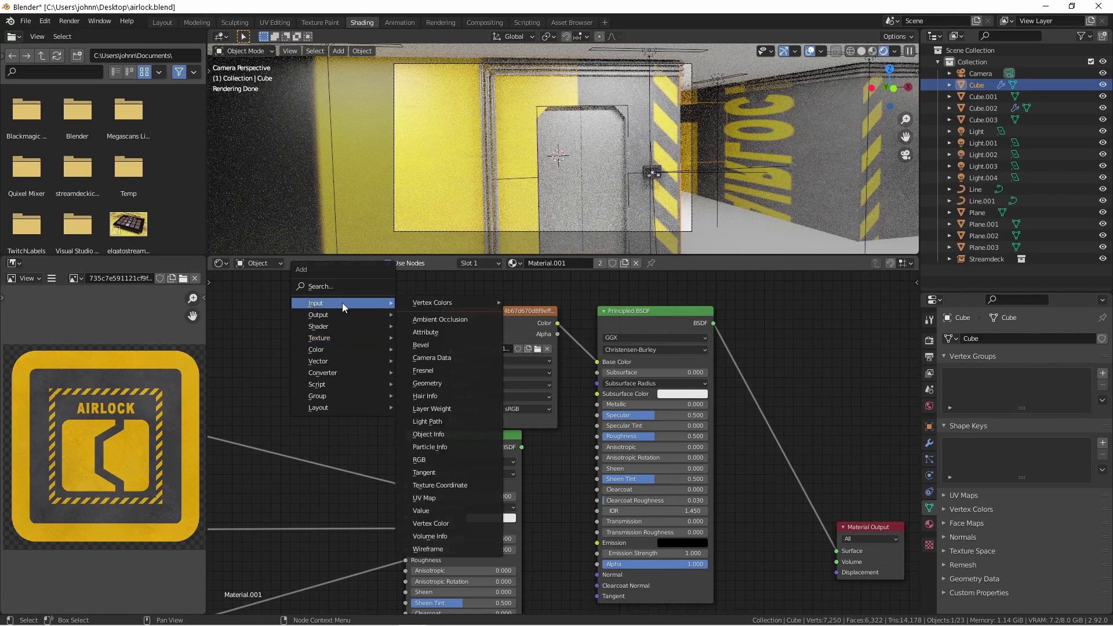
pyautogui.click(457, 485)
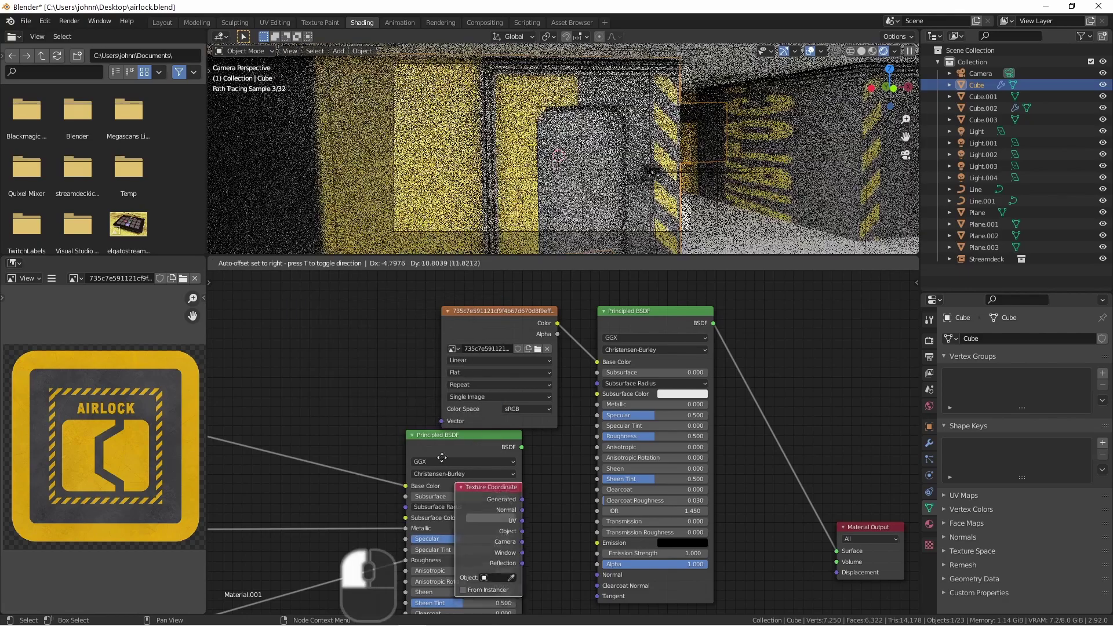
pyautogui.click(319, 294)
pyautogui.moveTo(386, 343); pyautogui.dragTo(440, 422)
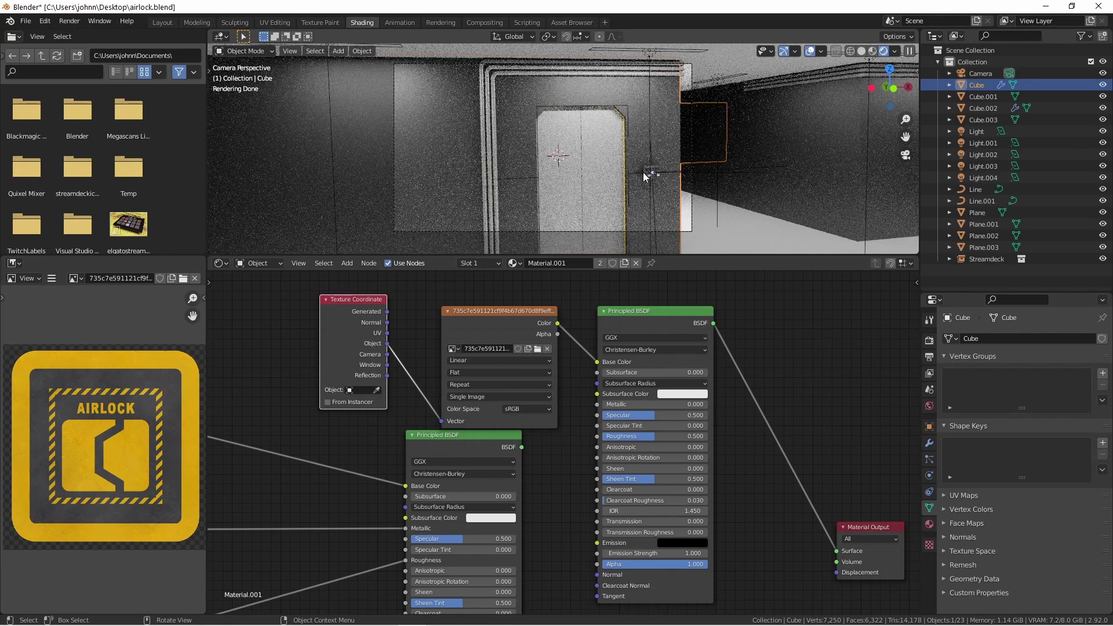
pyautogui.hotkey('shift', 'a')
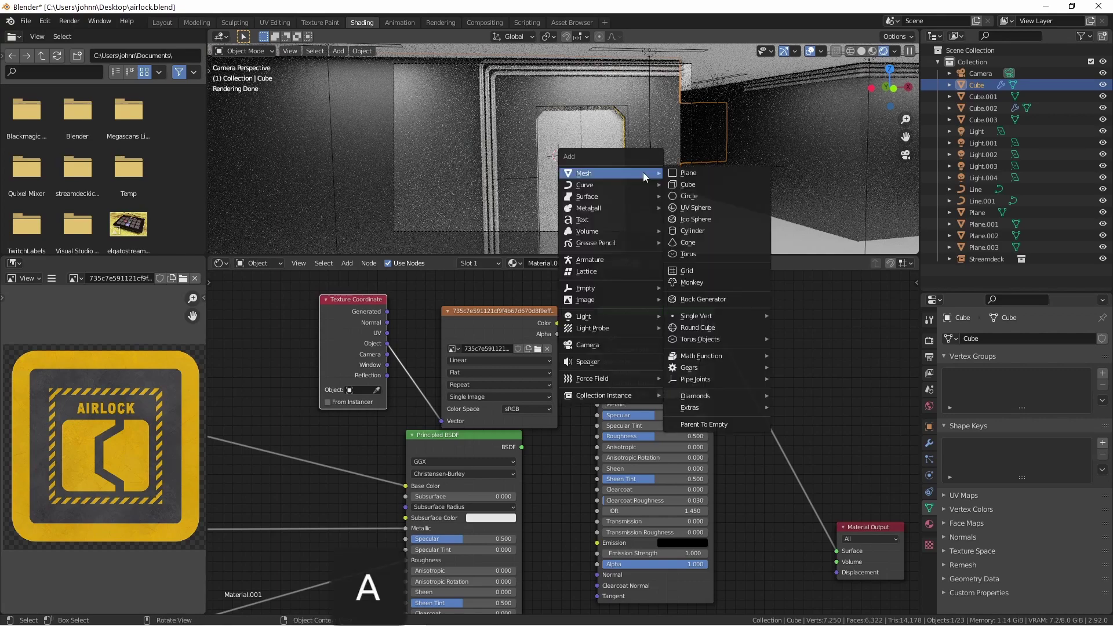
# Step: Add a plain axes empty named 'Decal Empty' and move it toward the door wall in top view
pyautogui.moveTo(608, 280)
pyautogui.click(721, 281)
pyautogui.write('Decal')
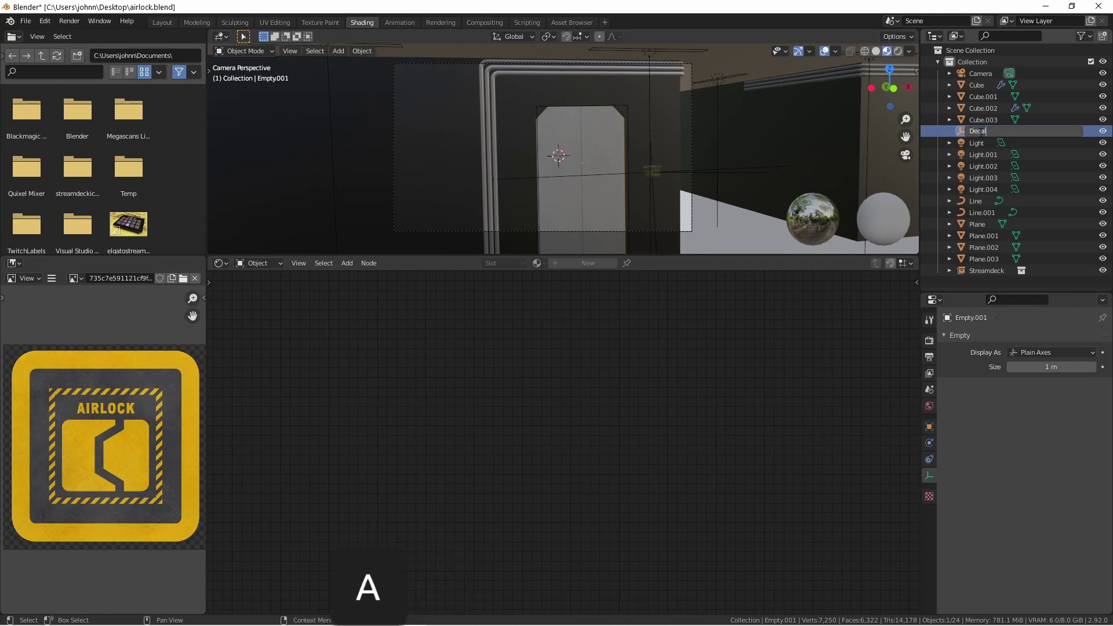
pyautogui.write(' Empty')
pyautogui.press('Return')
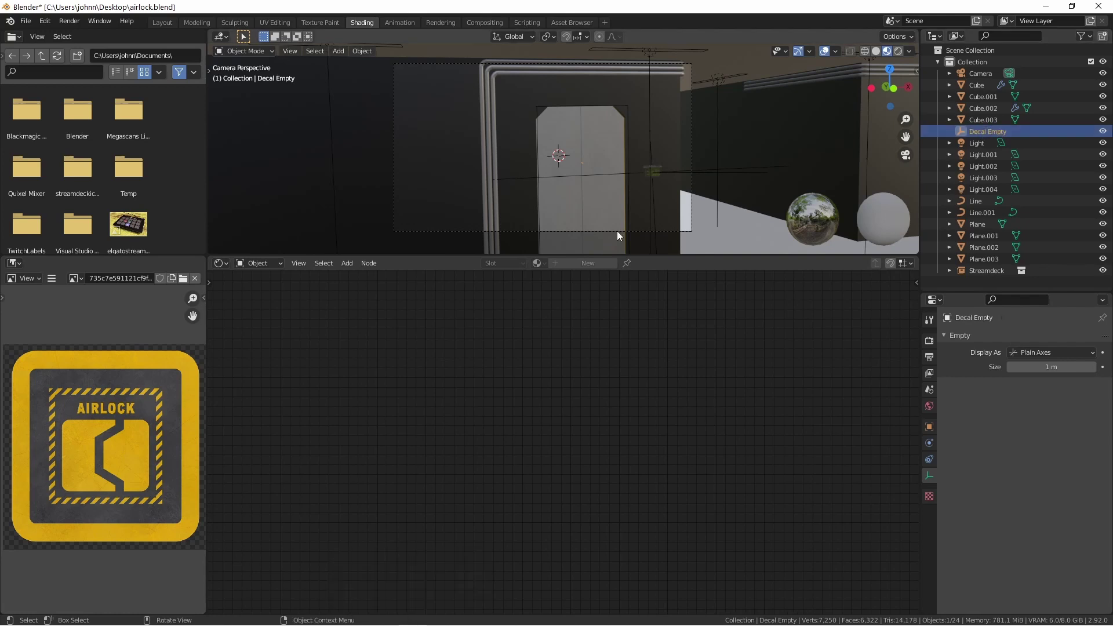
pyautogui.press('KP_7')
pyautogui.keyDown('shift'); pyautogui.moveTo(543, 190); pyautogui.dragTo(541, 84, button='middle'); pyautogui.keyUp('shift')
pyautogui.press('g')
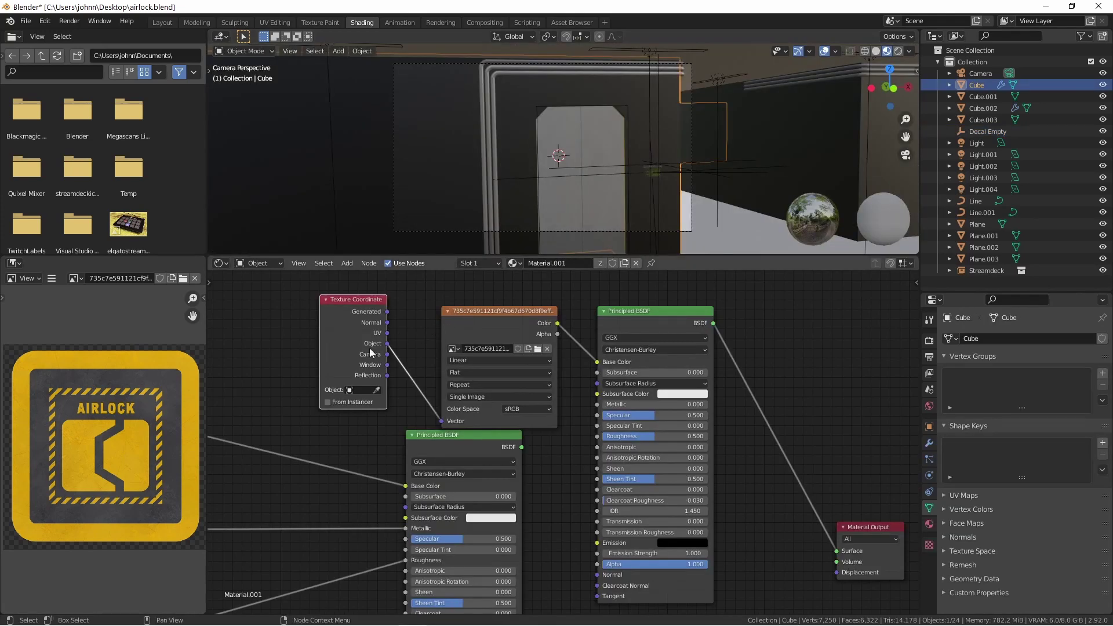
# Step: Set the Texture Coordinate node's Object to Decal Empty
pyautogui.click(357, 389)
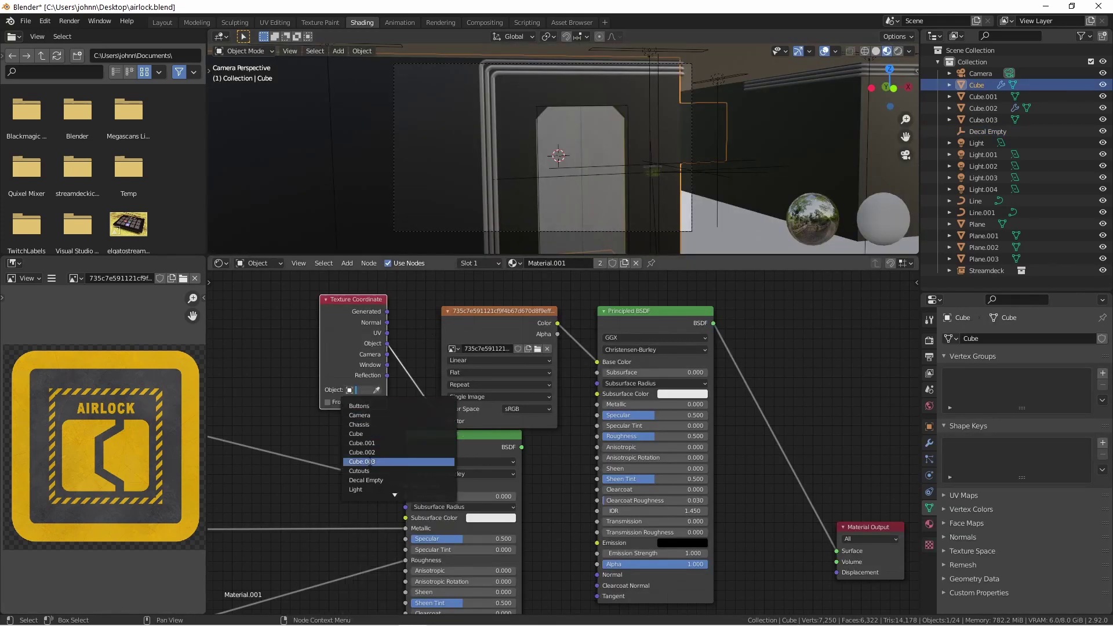
pyautogui.click(366, 480)
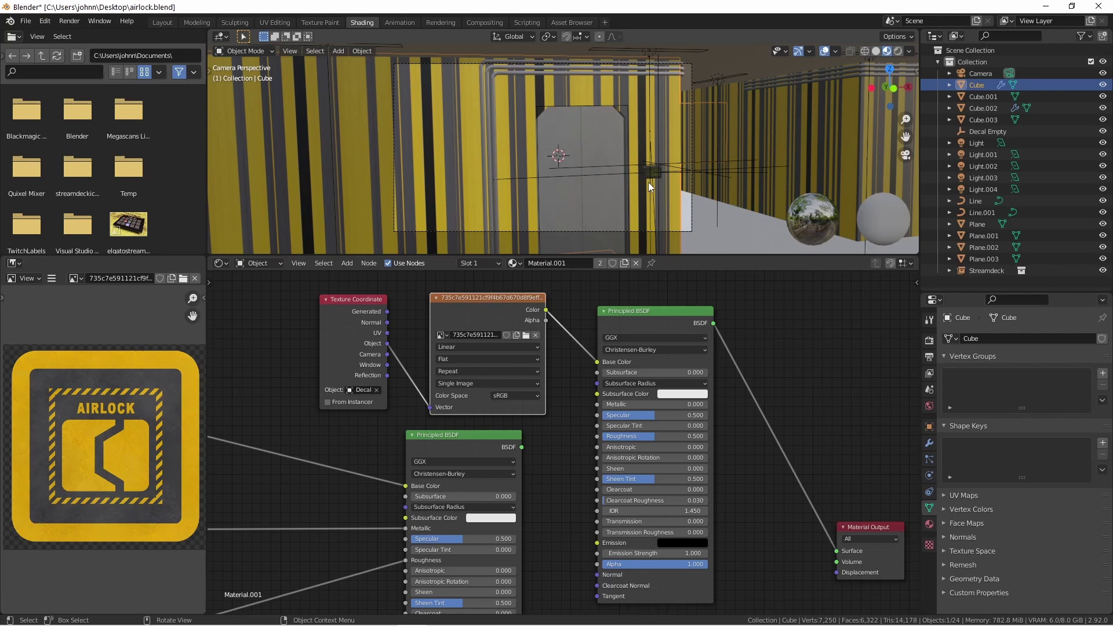
pyautogui.moveTo(631, 119); pyautogui.dragTo(561, 137, button='middle')
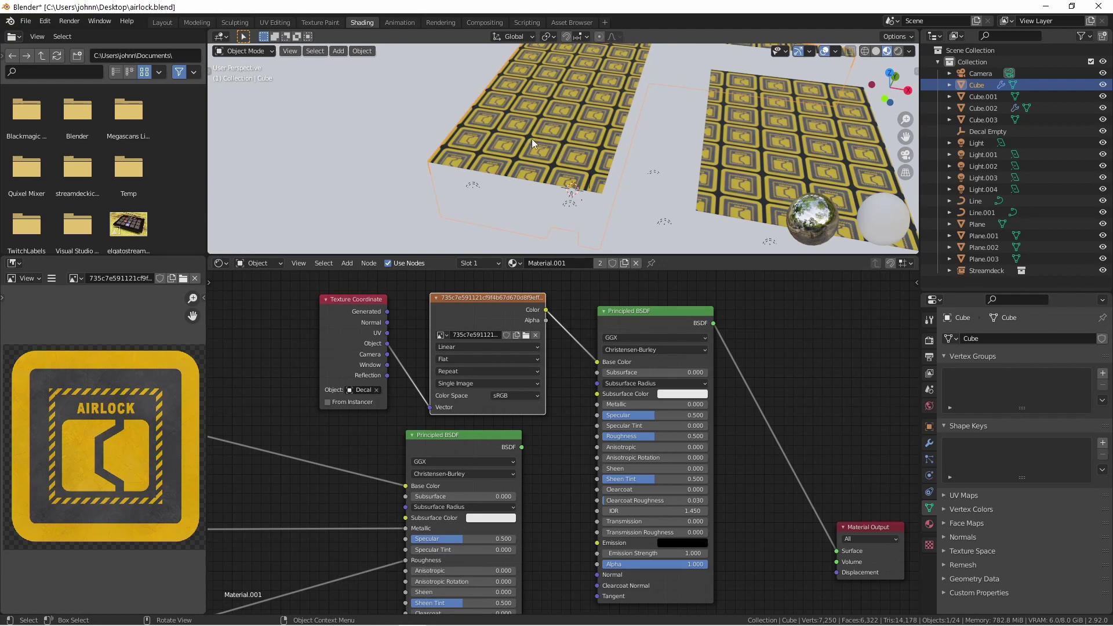
# Step: Stop the AIRLOCK image repeating beyond its bounds and hide the floor plane
pyautogui.click(520, 372)
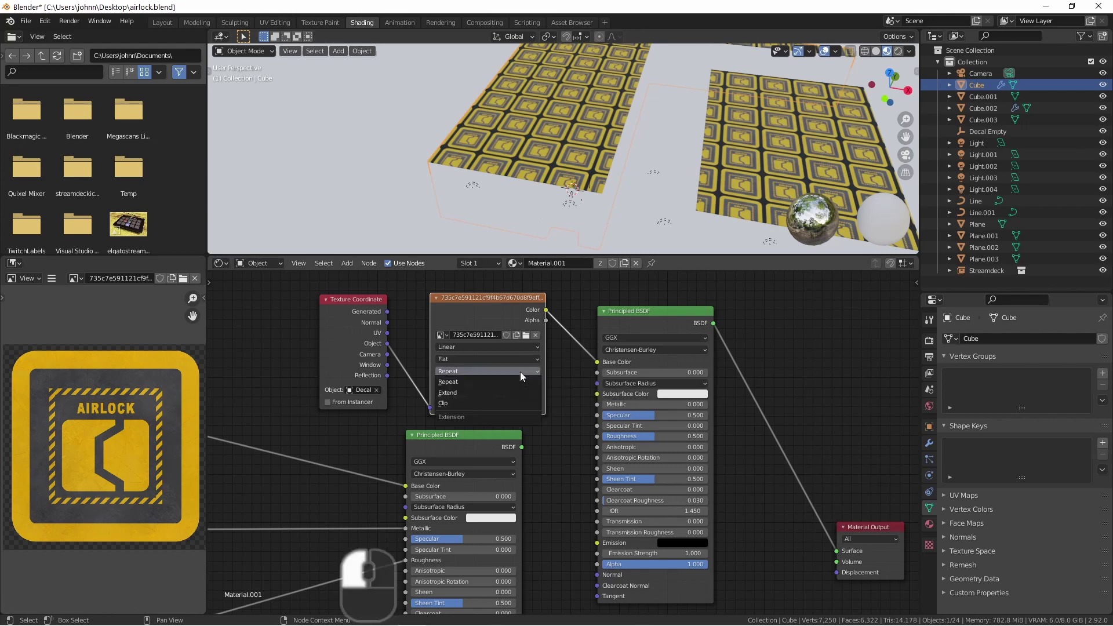
pyautogui.click(509, 404)
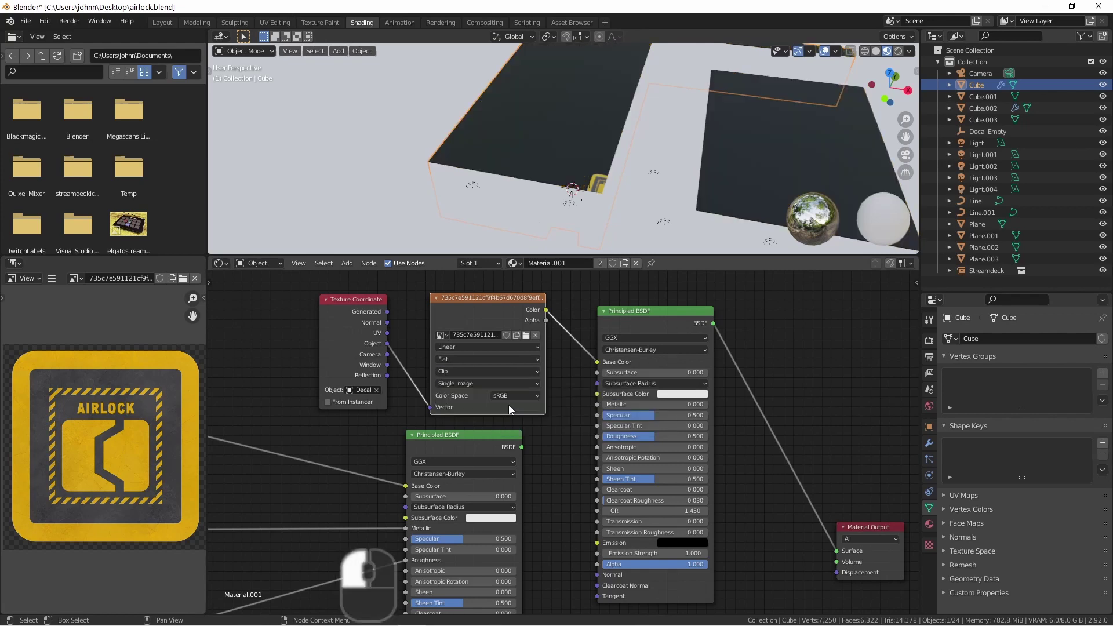
pyautogui.click(601, 183)
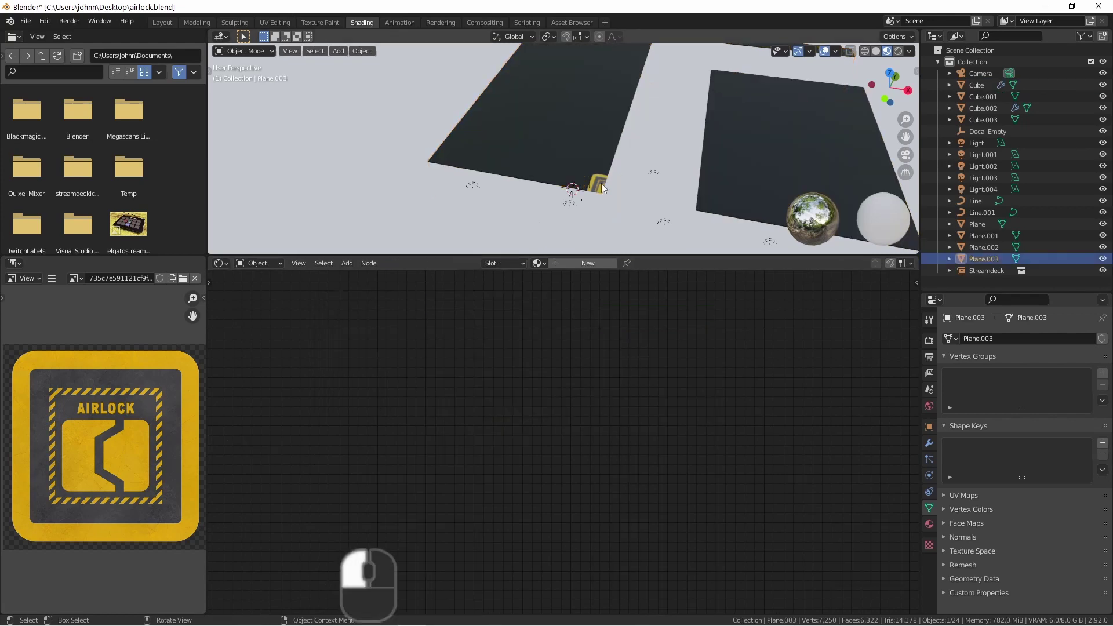
pyautogui.click(990, 133)
pyautogui.press('g')
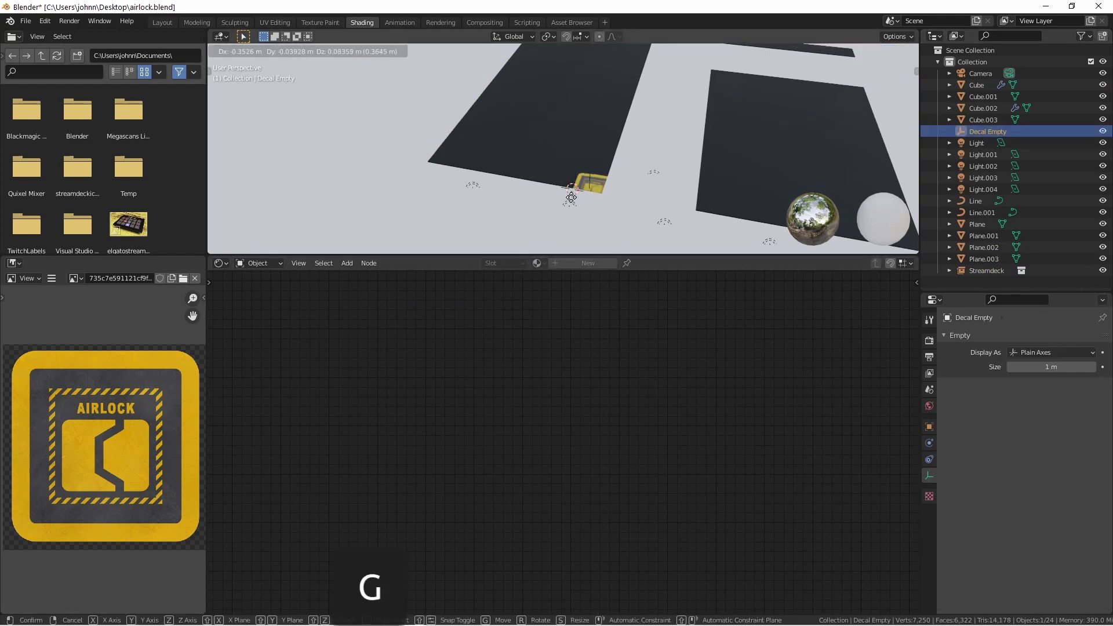
pyautogui.click(563, 221)
pyautogui.moveTo(563, 221); pyautogui.dragTo(458, 193, button='middle')
pyautogui.click(458, 193)
pyautogui.press('h')
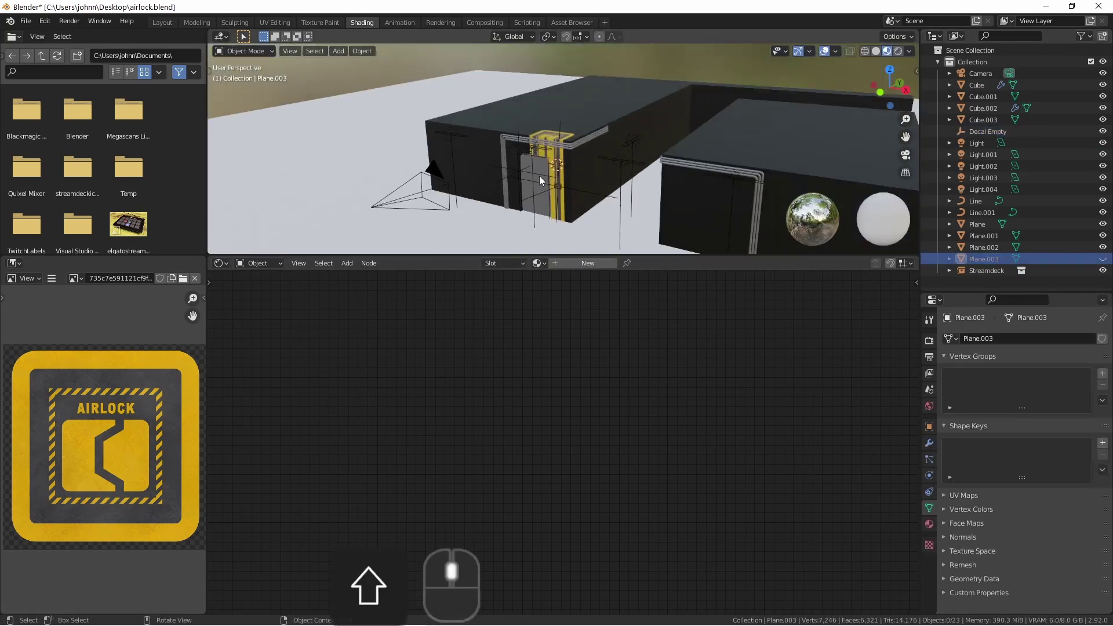
# Step: Move Decal Empty onto the wall beside the door and rotate it 90° about X
pyautogui.click(525, 133)
pyautogui.press('g')
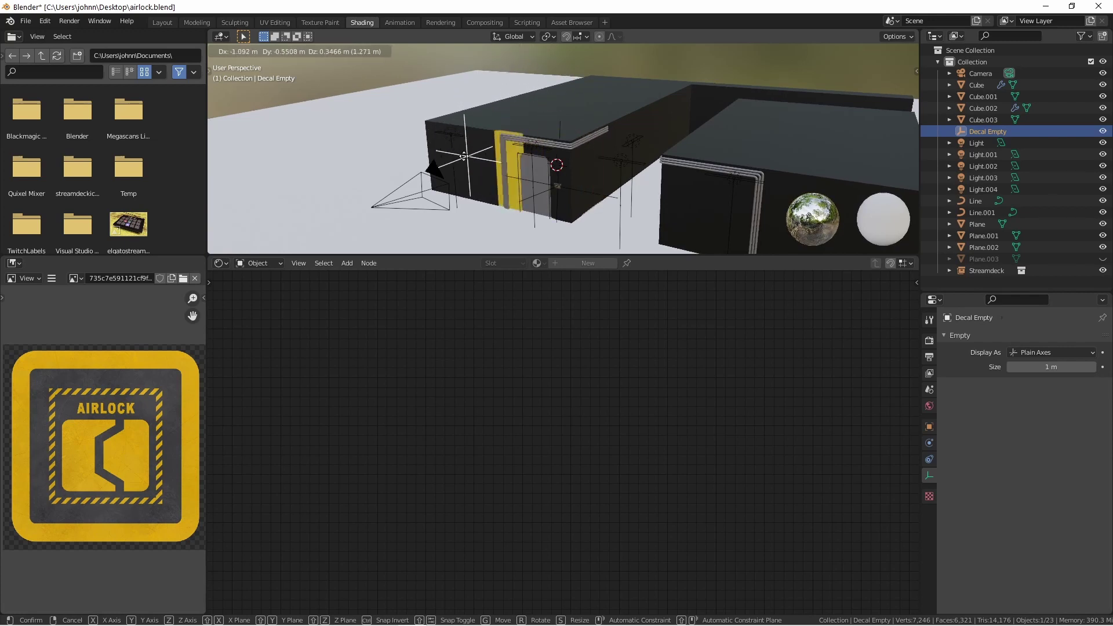
pyautogui.click(494, 185)
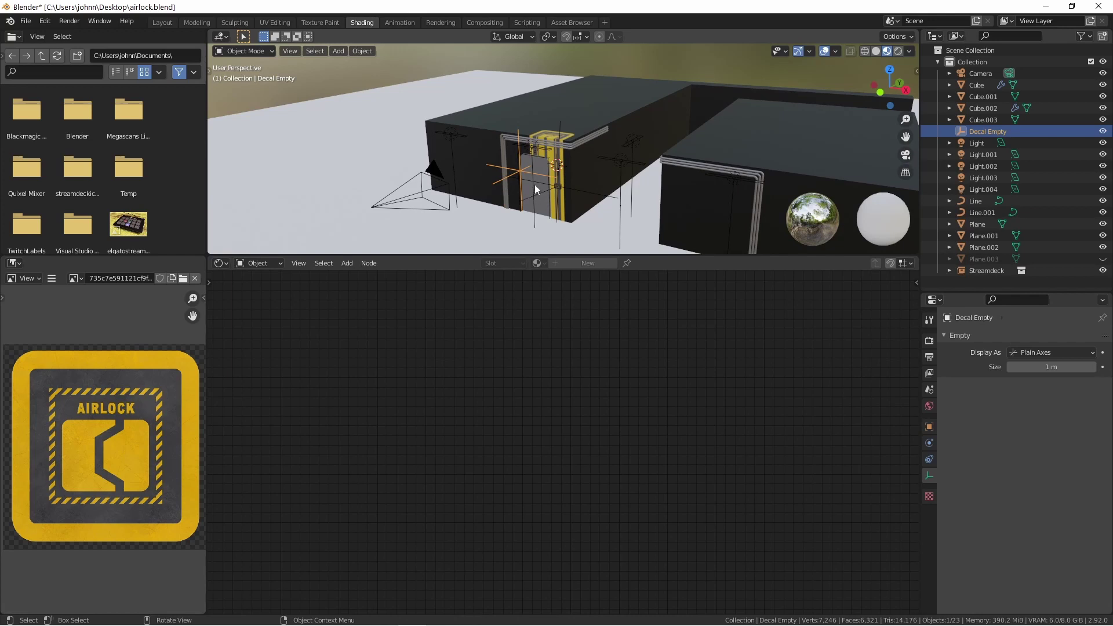
pyautogui.press('r')
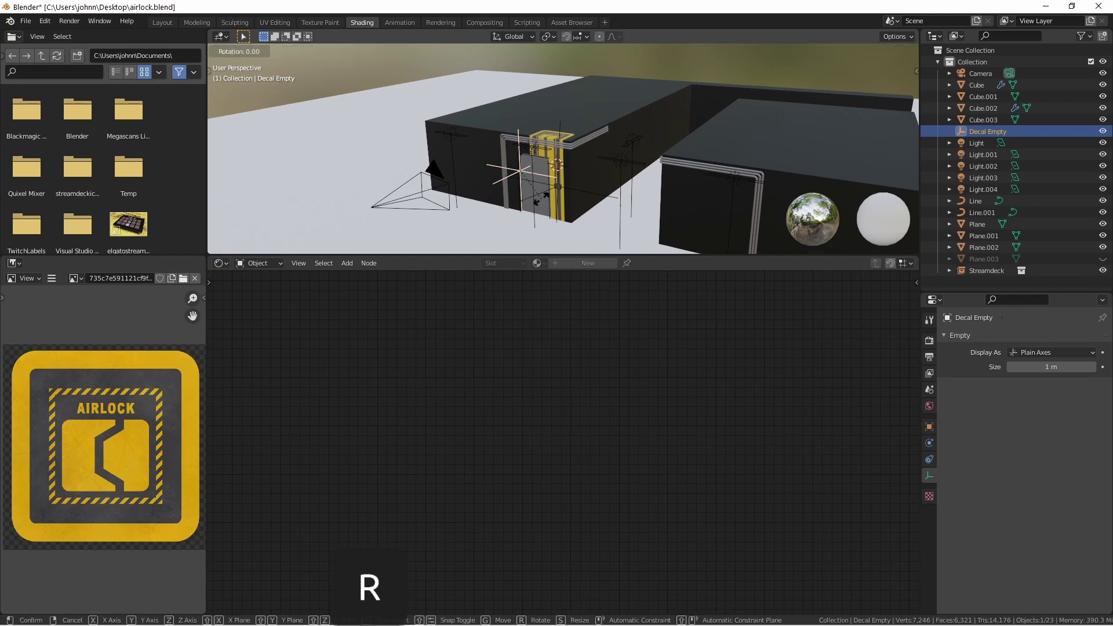
pyautogui.write('x90')
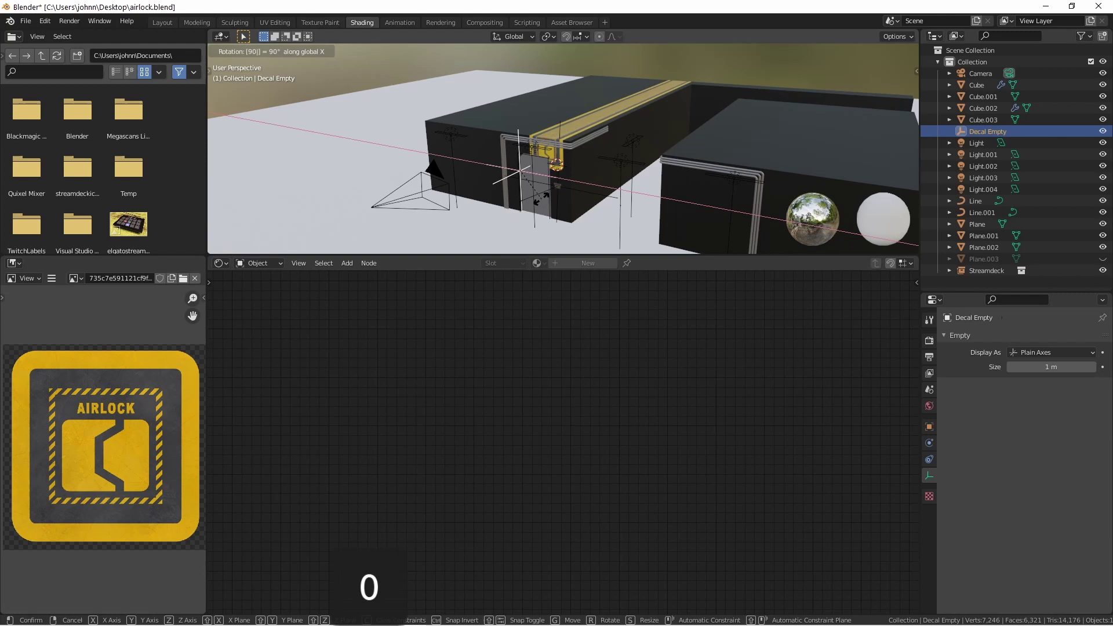
pyautogui.click(576, 151)
pyautogui.scroll(3, 555, 165)
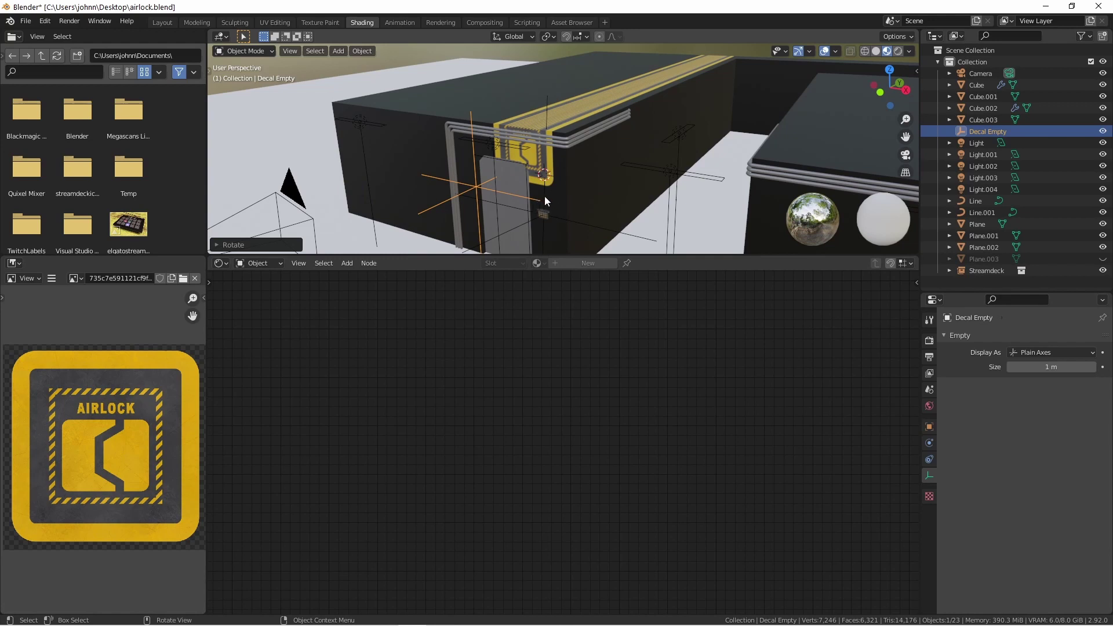
# Step: Shrink Decal Empty and nudge it along X until the sign sits above the keypad
pyautogui.press('s')
pyautogui.click(488, 193)
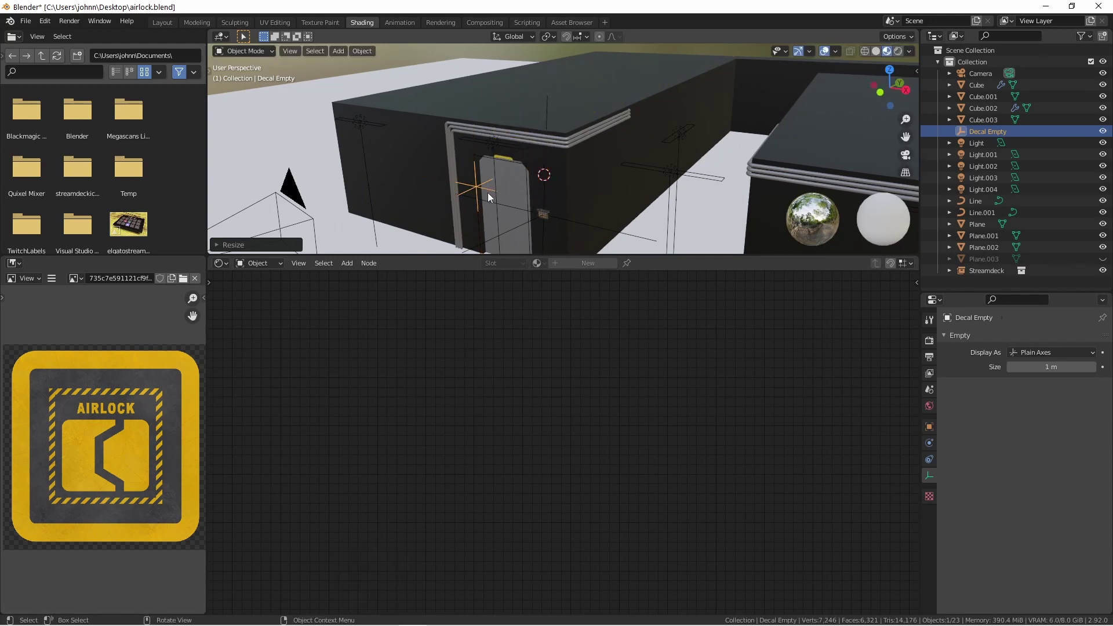
pyautogui.press('g')
pyautogui.middleClick(521, 202)
pyautogui.click(527, 202)
pyautogui.press('KP_Decimal')
pyautogui.press('KP_1')
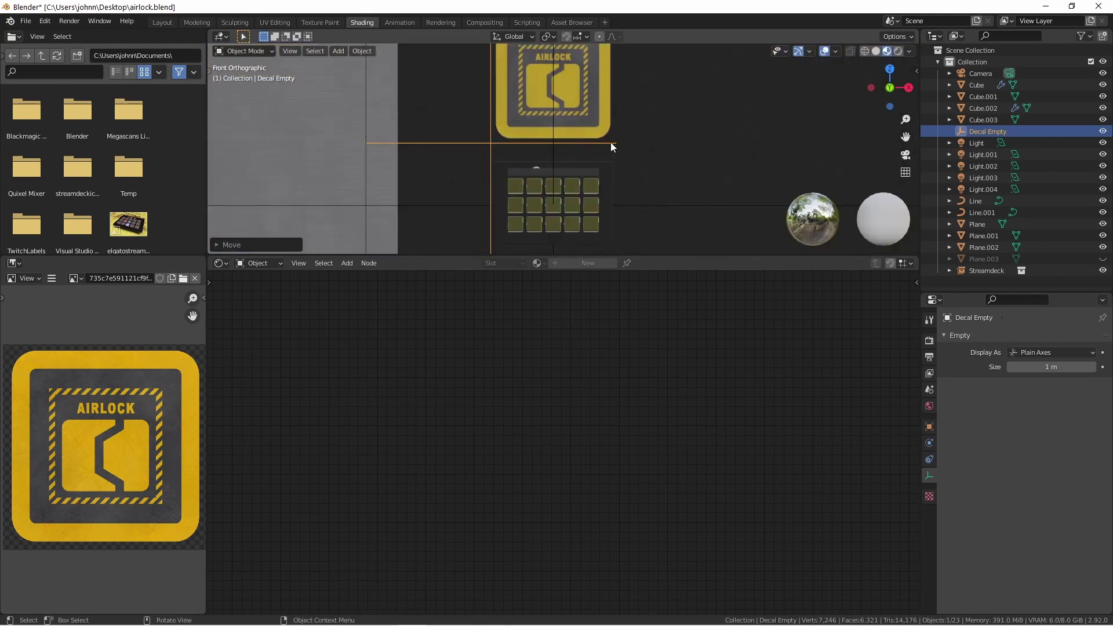
pyautogui.press('g')
pyautogui.click(608, 136)
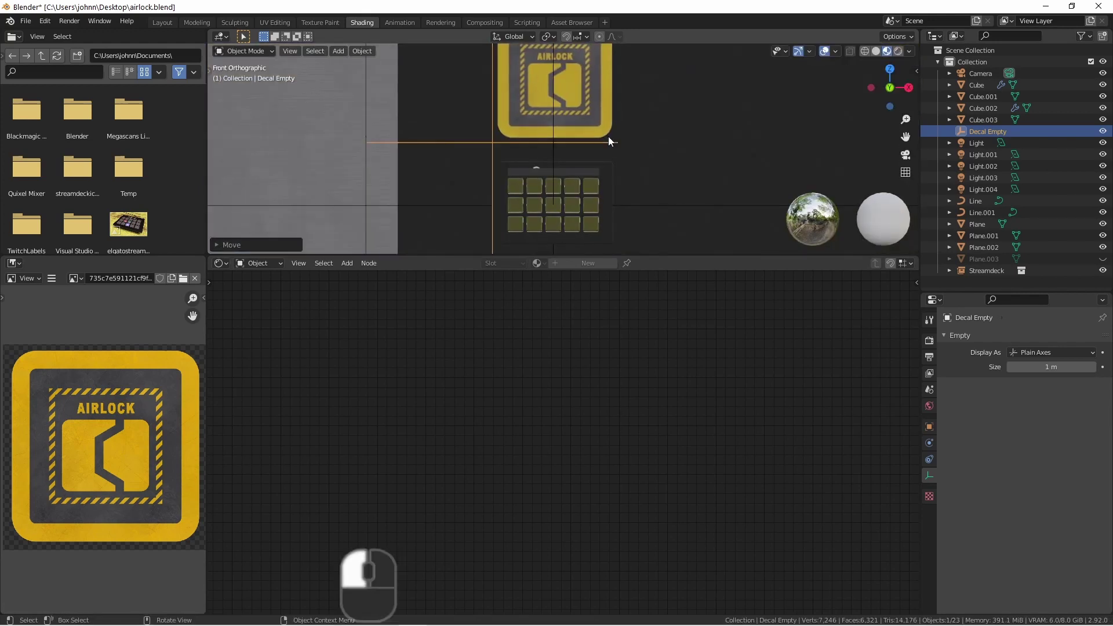
pyautogui.press('KP_0')
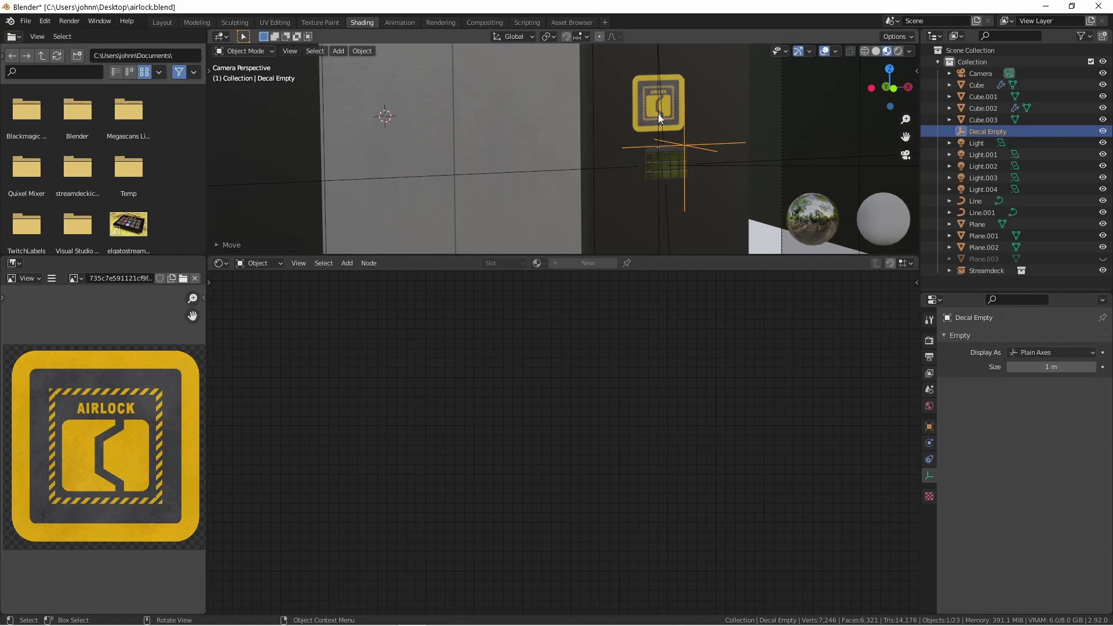
# Step: Select the wall Cube and move the decal's coordinate, image and shader nodes up and left
pyautogui.click(715, 103)
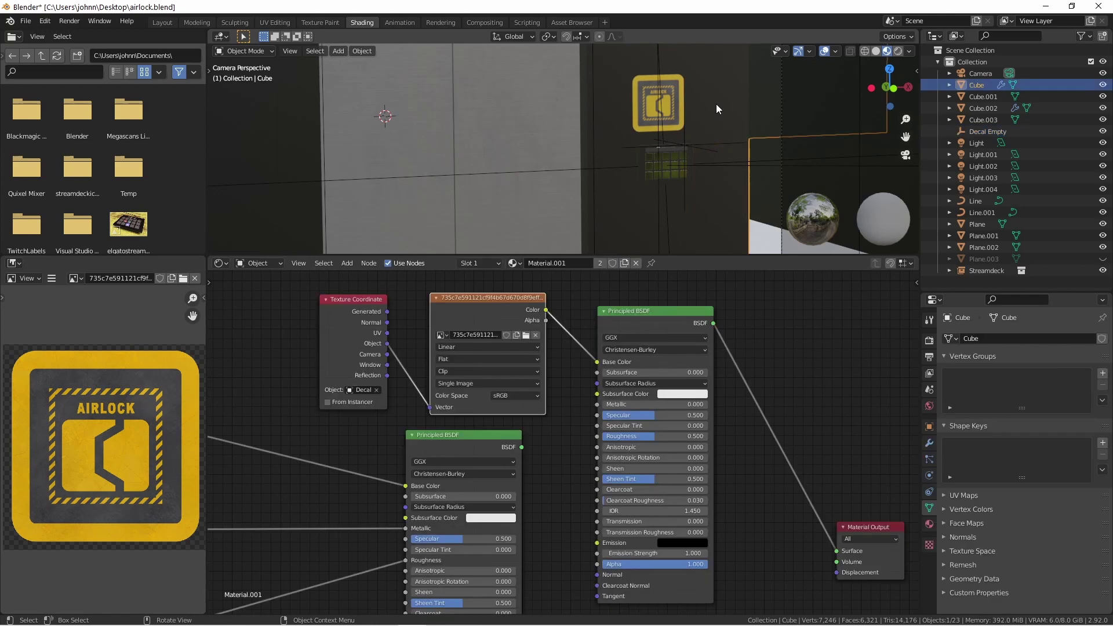
pyautogui.scroll(-2, 756, 388)
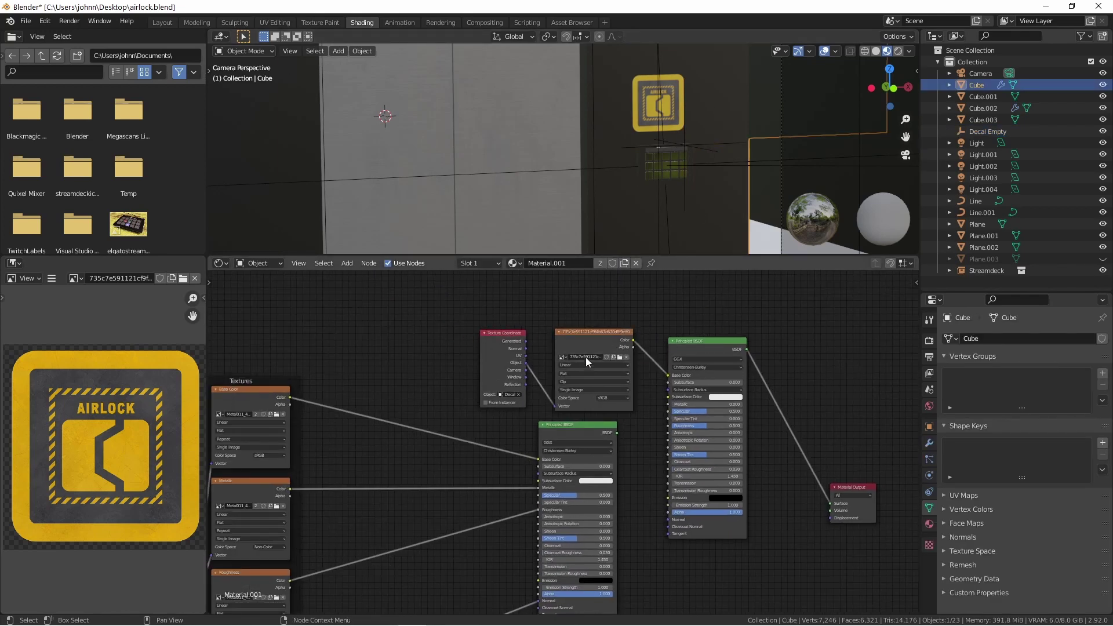
pyautogui.scroll(-1, 586, 357)
pyautogui.moveTo(601, 340); pyautogui.dragTo(631, 404, button='middle')
pyautogui.moveTo(506, 348); pyautogui.dragTo(708, 449)
pyautogui.press('g')
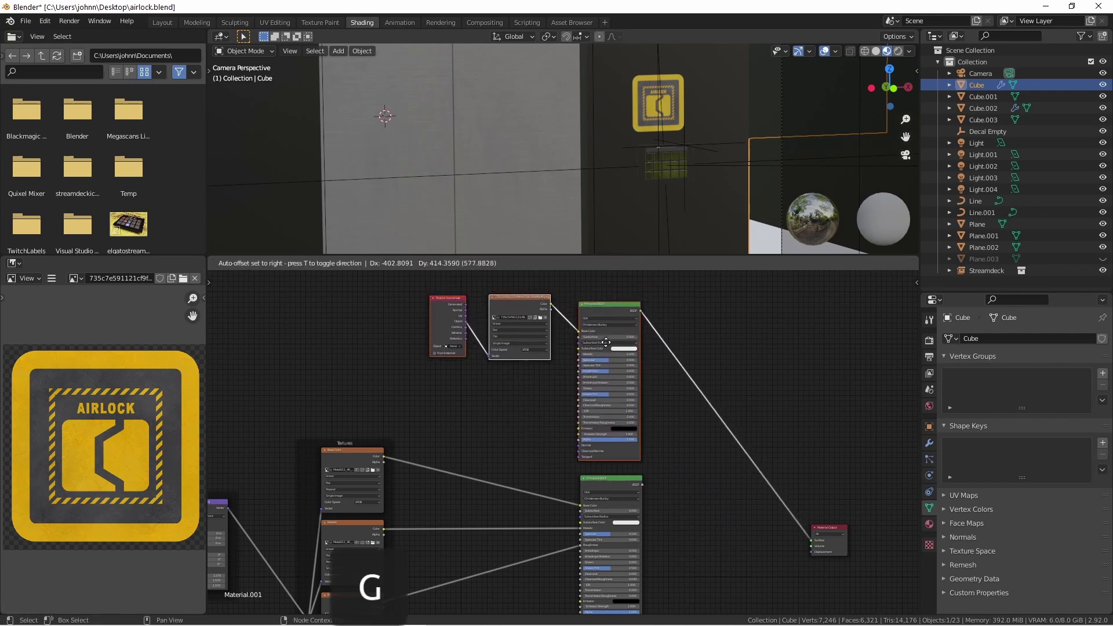
pyautogui.click(607, 343)
pyautogui.scroll(3, 707, 478)
# Step: Add a Mix Shader fed by the Principled BSDF, with the image Alpha driving its Fac
pyautogui.hotkey('shift', 'a')
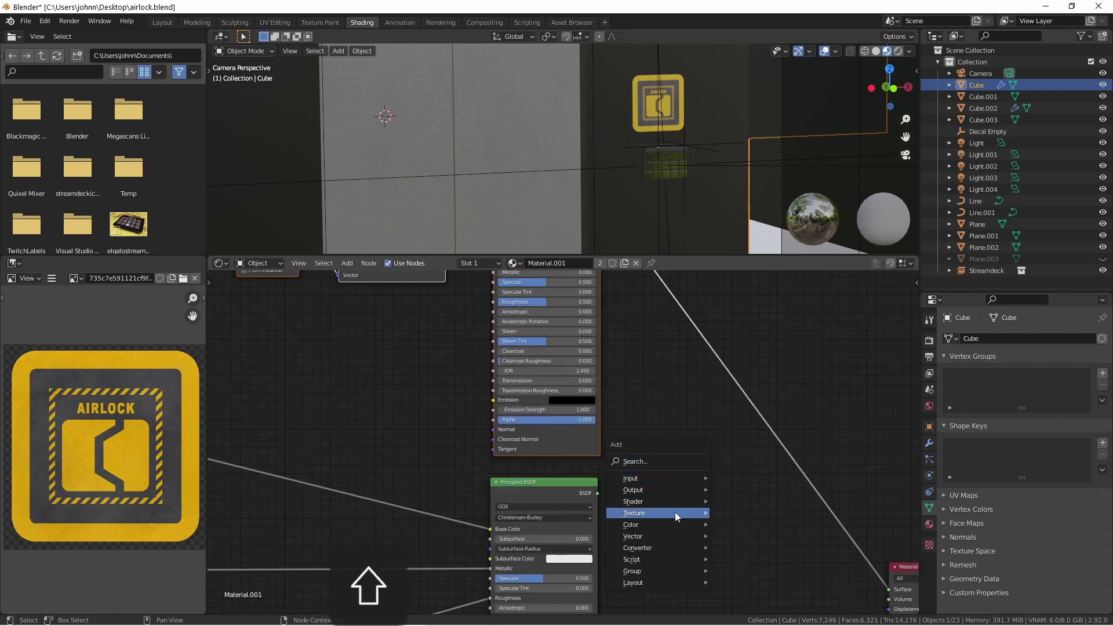
pyautogui.moveTo(671, 502)
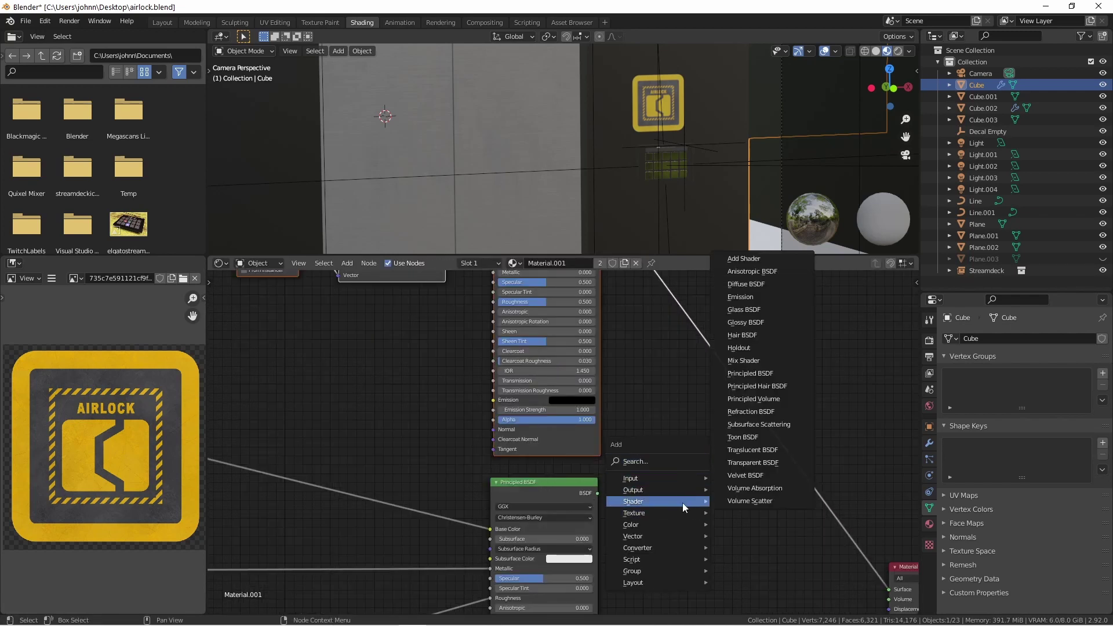
pyautogui.click(743, 360)
pyautogui.click(731, 382)
pyautogui.moveTo(597, 494); pyautogui.dragTo(702, 419)
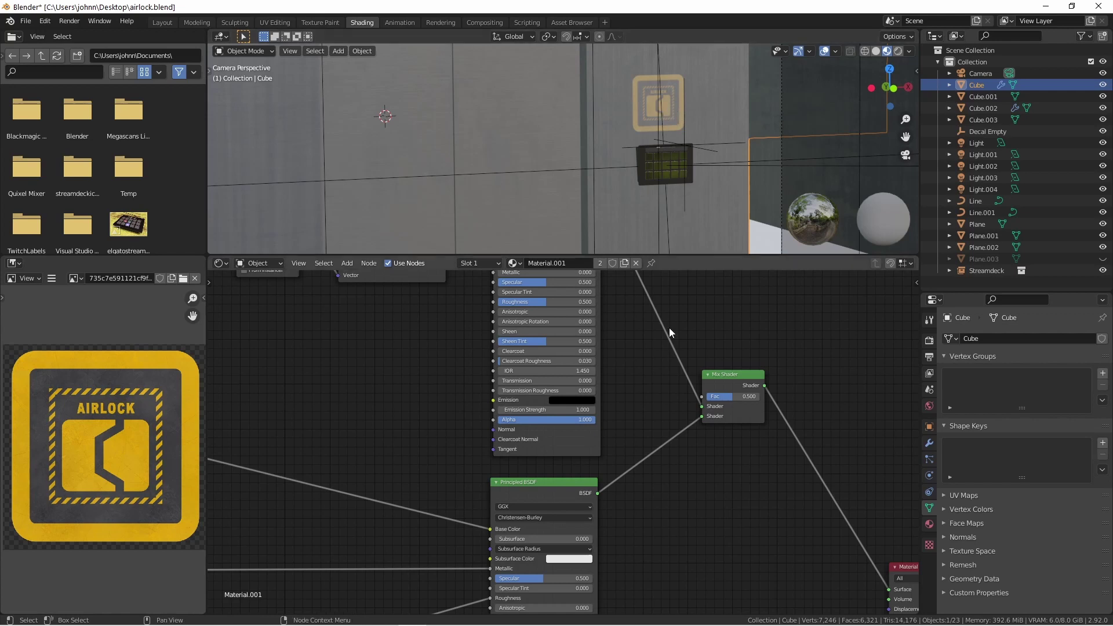
pyautogui.moveTo(627, 361); pyautogui.dragTo(657, 435, button='middle')
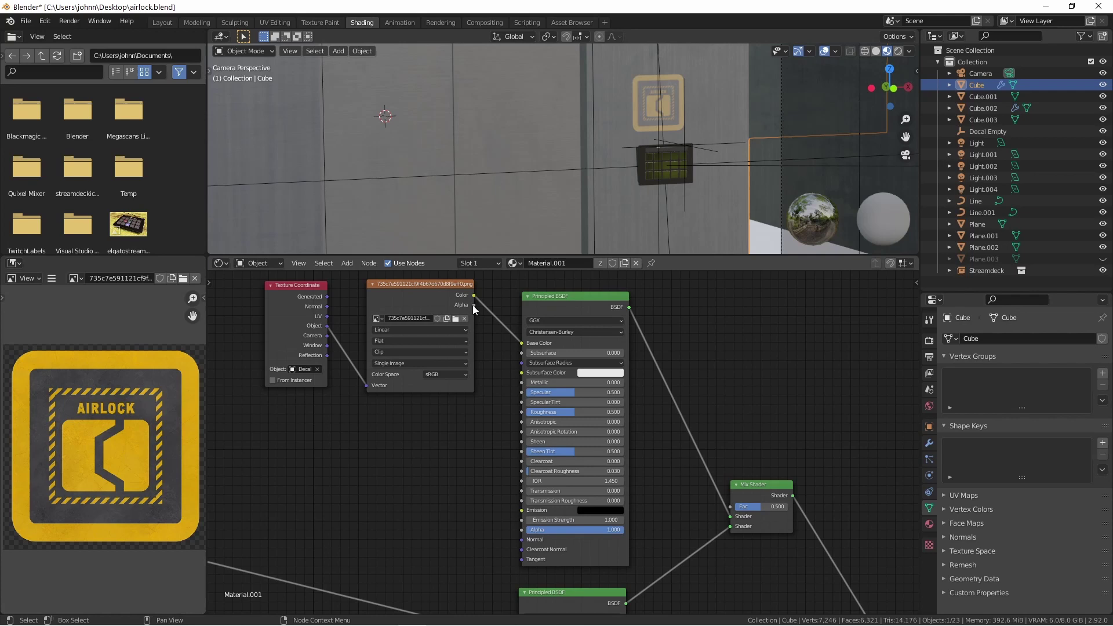
pyautogui.moveTo(474, 304); pyautogui.dragTo(729, 508)
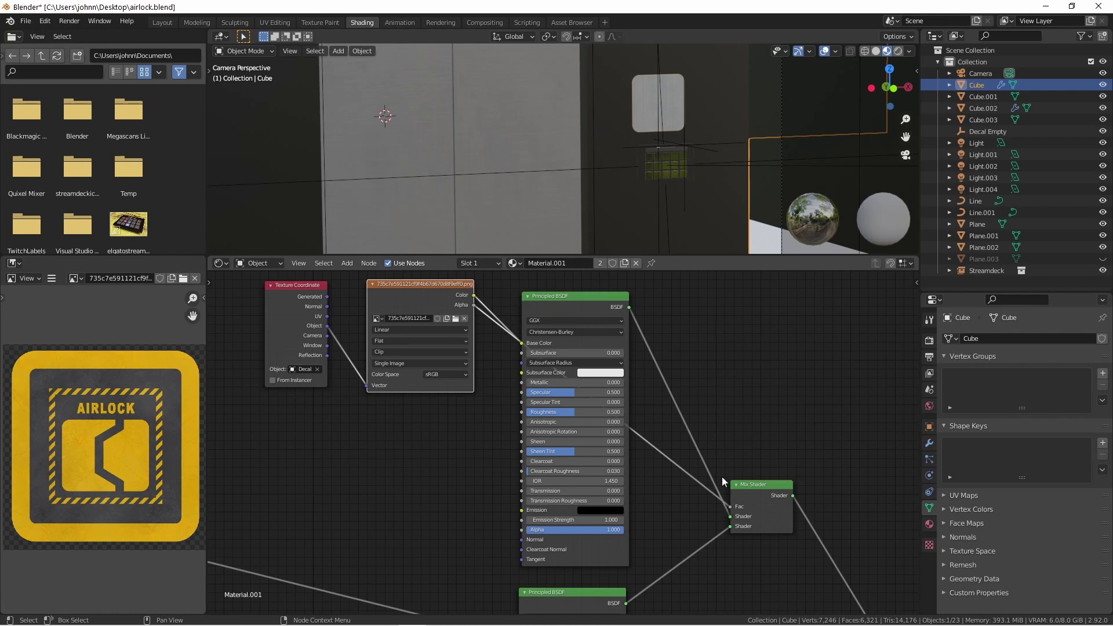
pyautogui.scroll(4, 730, 510)
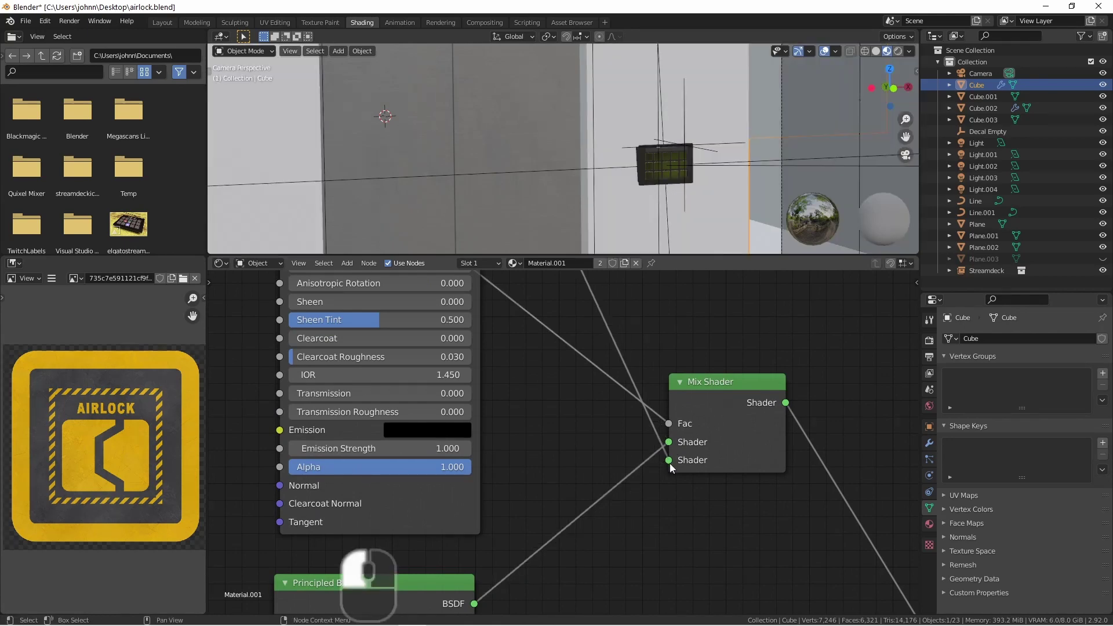
# Step: Detach a link from the Mix Shader input and begin nudging the second decal empty
pyautogui.scroll(-6, 670, 463)
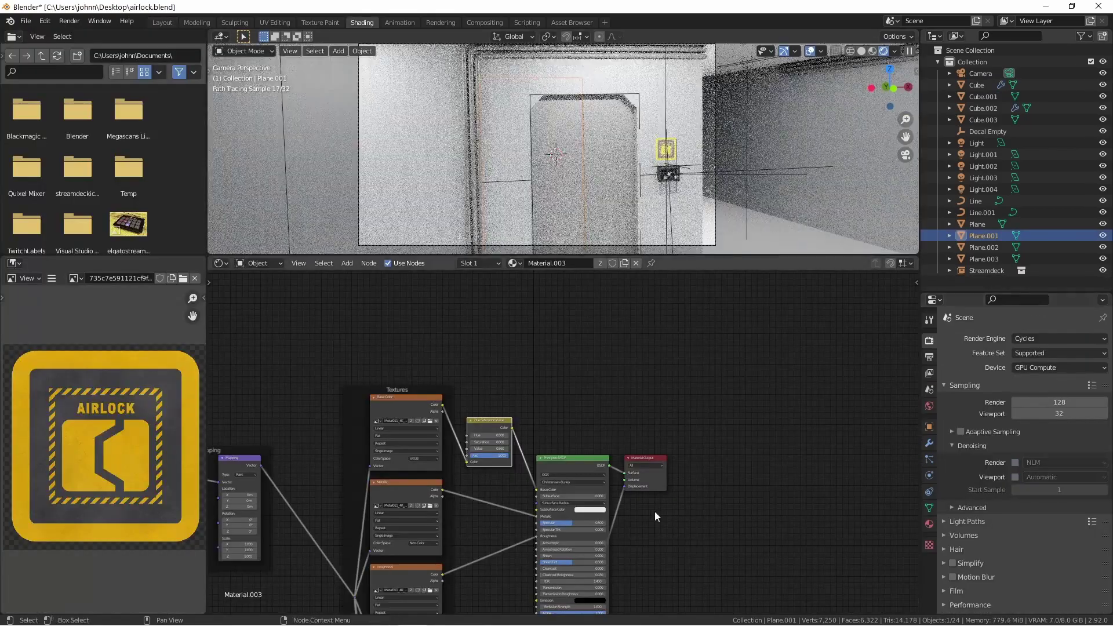
pyautogui.moveTo(655, 511); pyautogui.dragTo(810, 527, button='middle')
pyautogui.moveTo(720, 529); pyautogui.dragTo(722, 540)
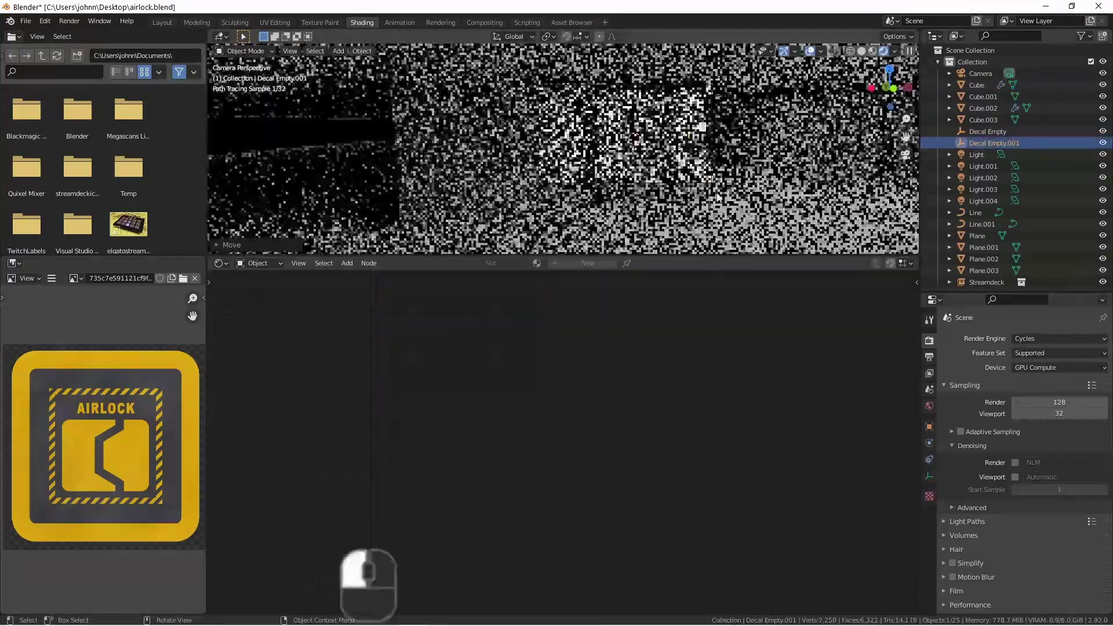
pyautogui.press('g')
pyautogui.click(687, 201)
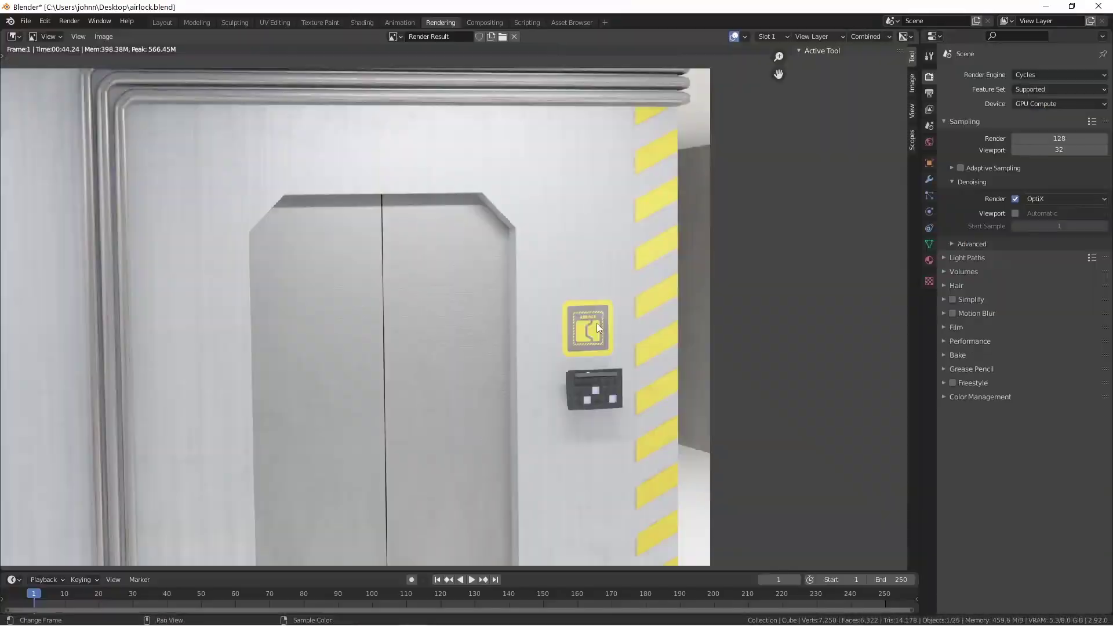